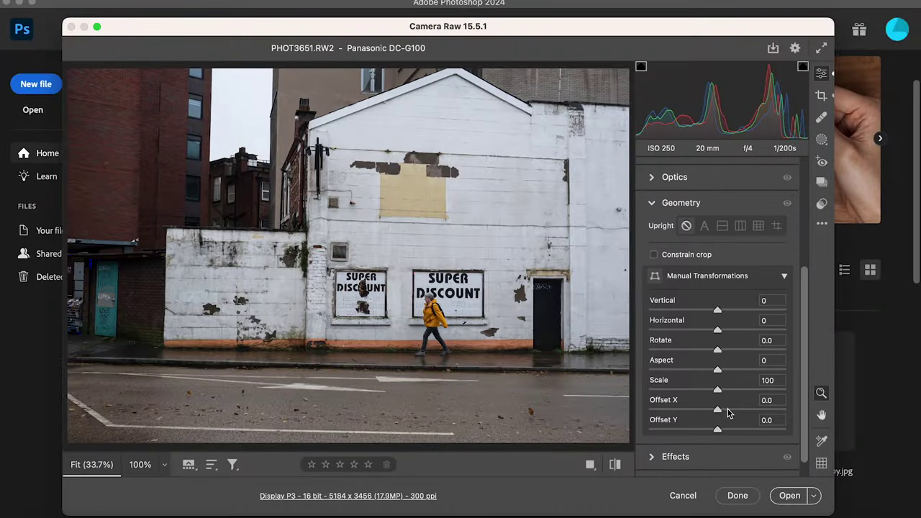
- Adjust Geometry Offset Y and Rotate, add Texture +23 and Clarity +20, and open PHOT3651.RW2
left_click_drag(717, 431, 716, 413)
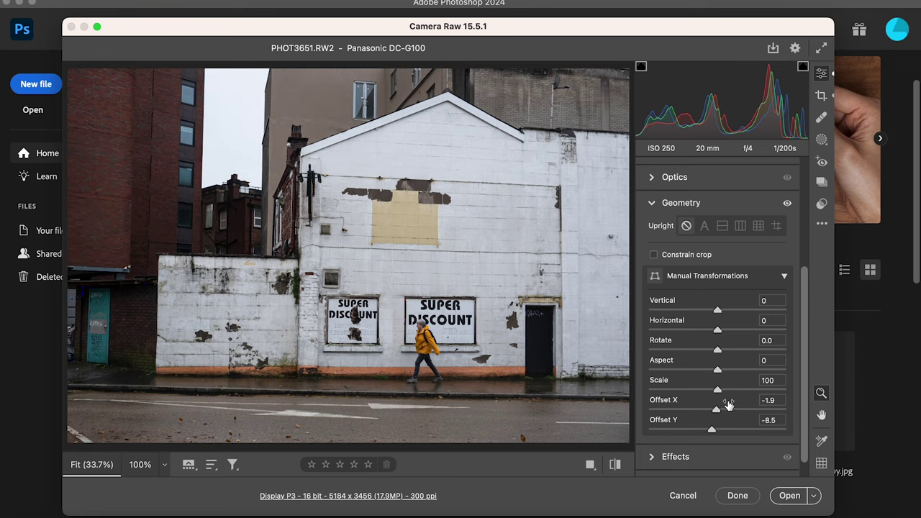
left_click_drag(718, 350, 720, 339)
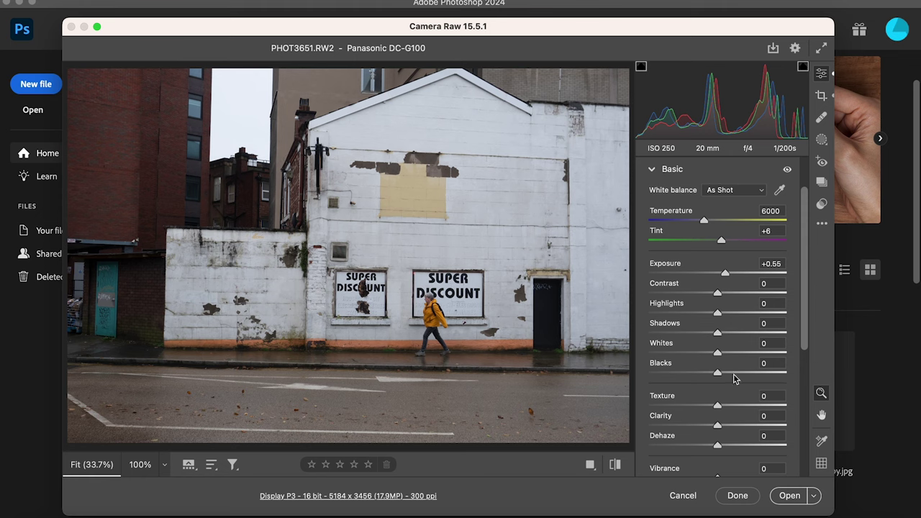
left_click(733, 406)
left_click(731, 425)
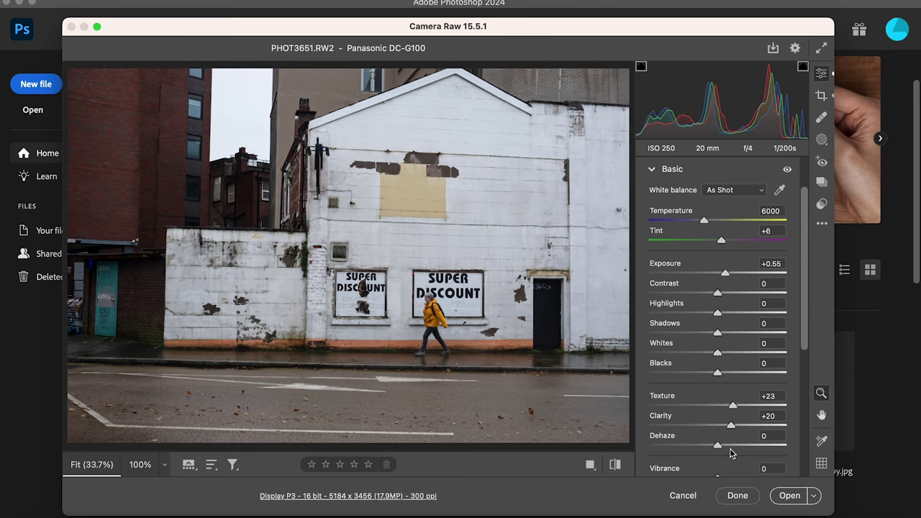
left_click(789, 495)
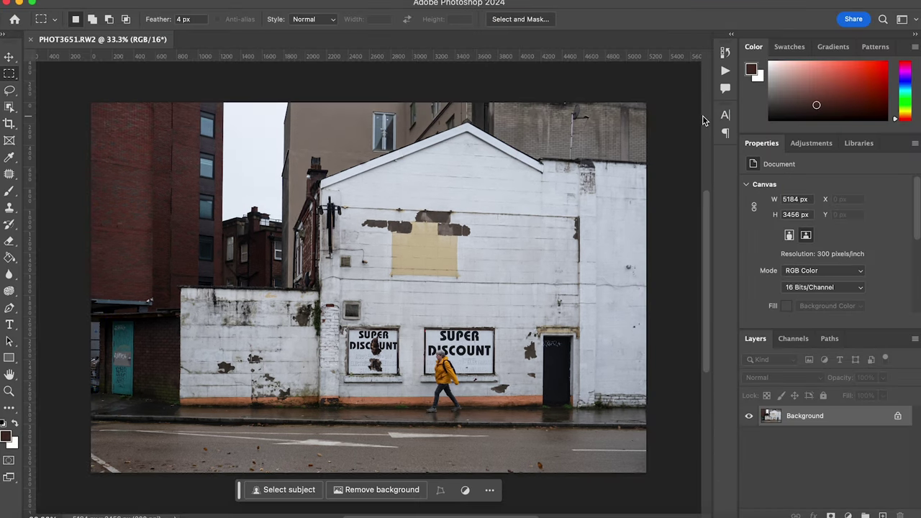
- Duplicate the Background layer as Background copy
right_click(790, 421)
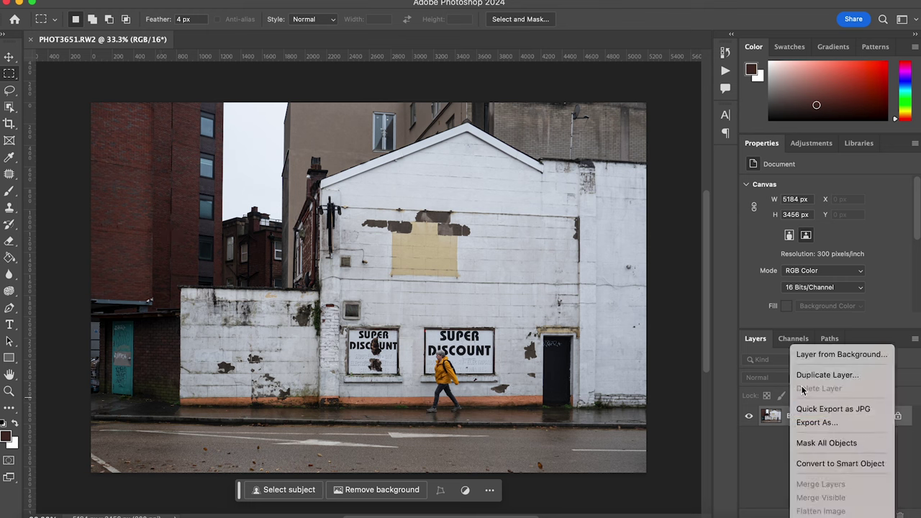
left_click(804, 375)
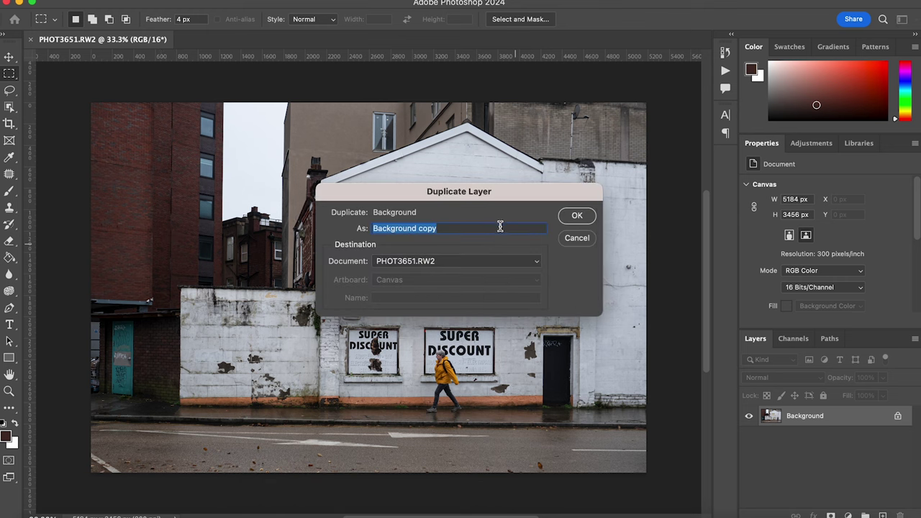
left_click(577, 215)
- Outline a wedge-shaped beam from the gable top down to the pavement with the Polygonal Lasso
key("shift+l")
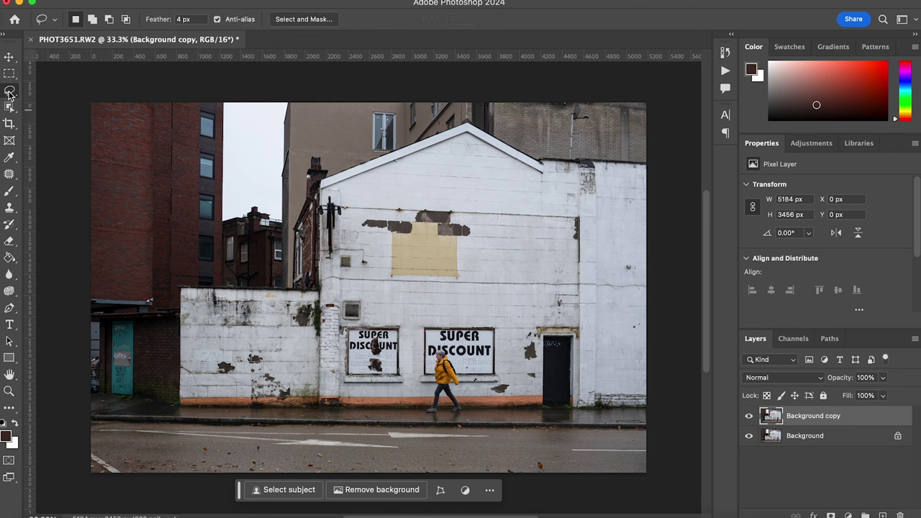
left_click(343, 174)
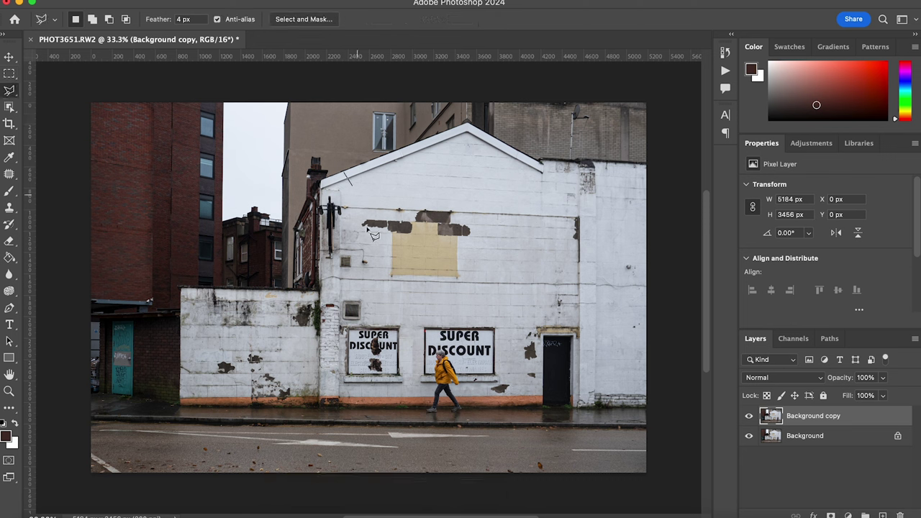
left_click(429, 313)
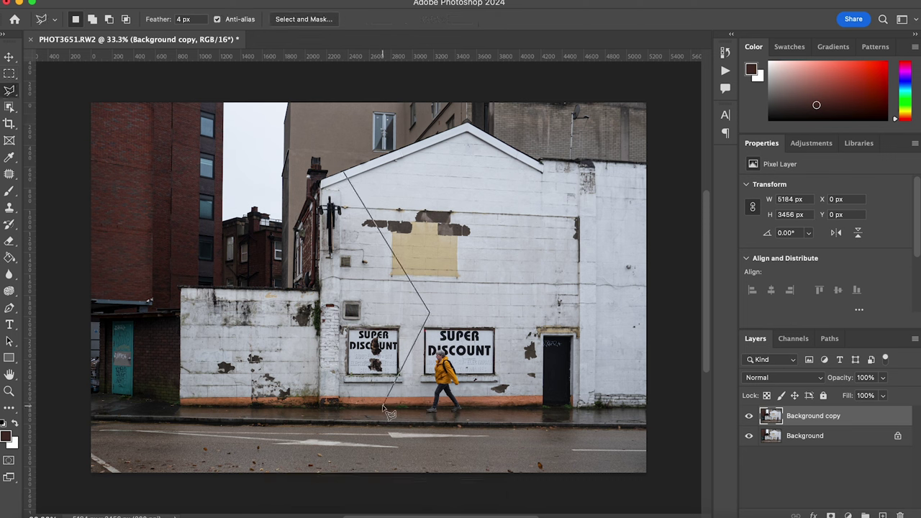
left_click(377, 406)
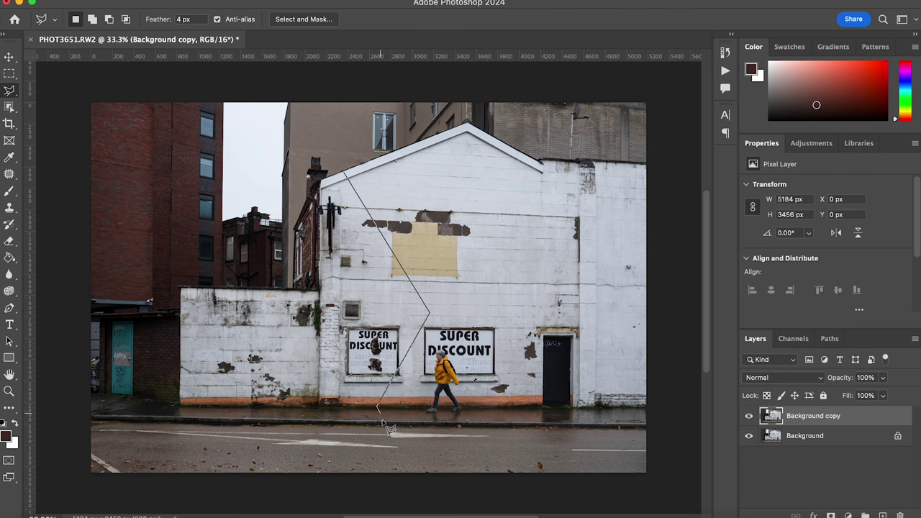
left_click(490, 478)
left_click(589, 480)
left_click(487, 407)
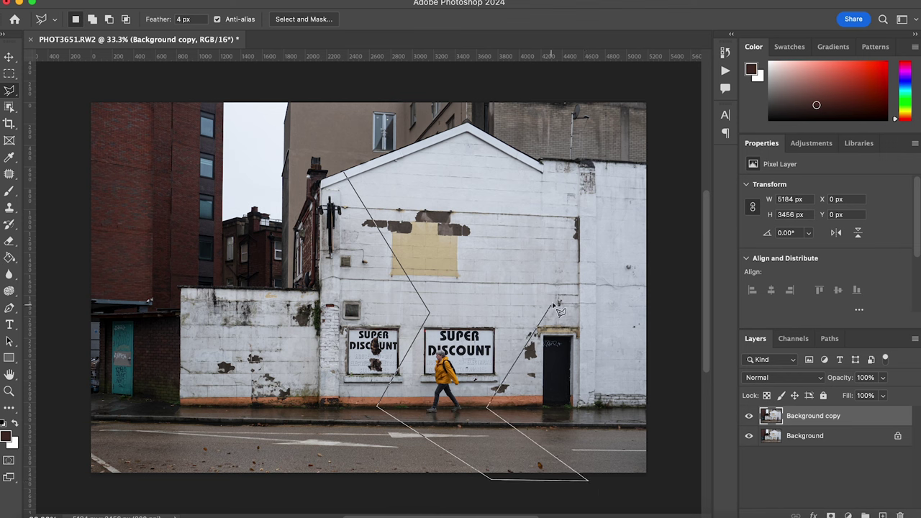
left_click(651, 169)
left_click(651, 95)
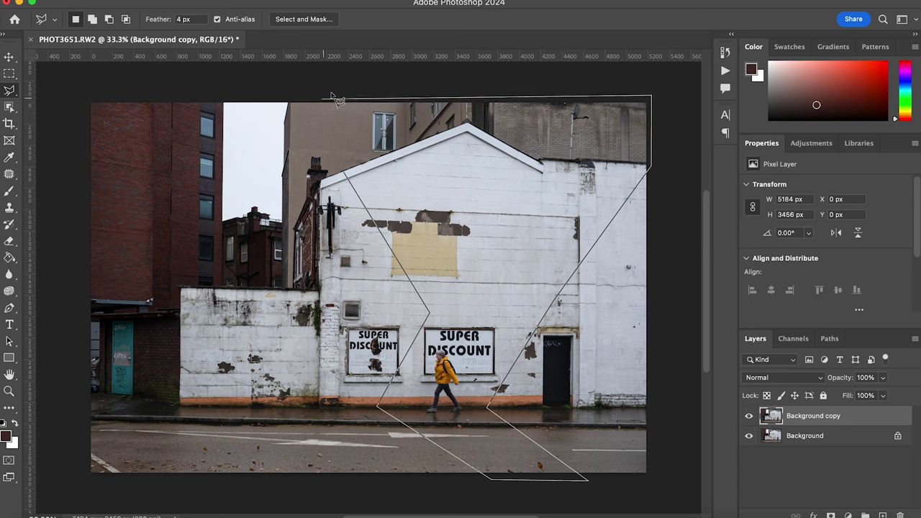
key("Return")
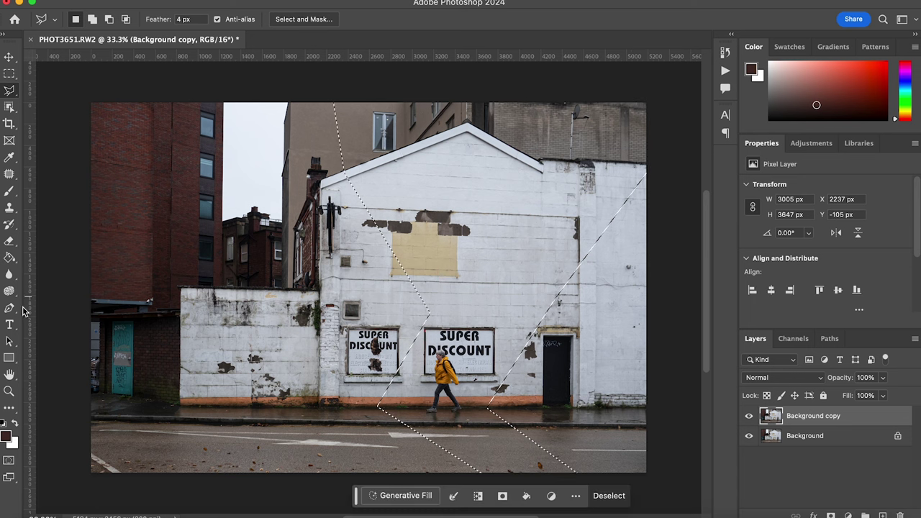
- Fill everything outside the beam with black on a new Layer 1, then deselect
left_click(5, 423)
left_click(9, 257)
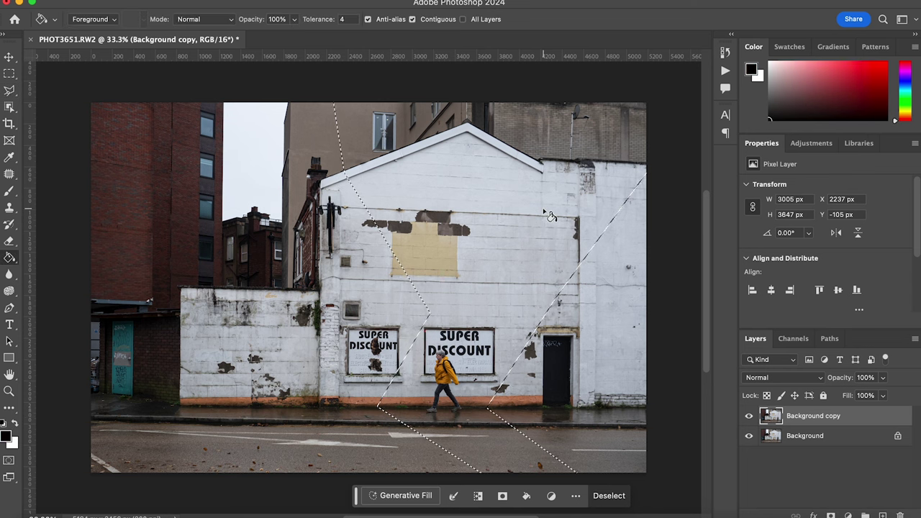
key("super+shift+i")
left_click(882, 515)
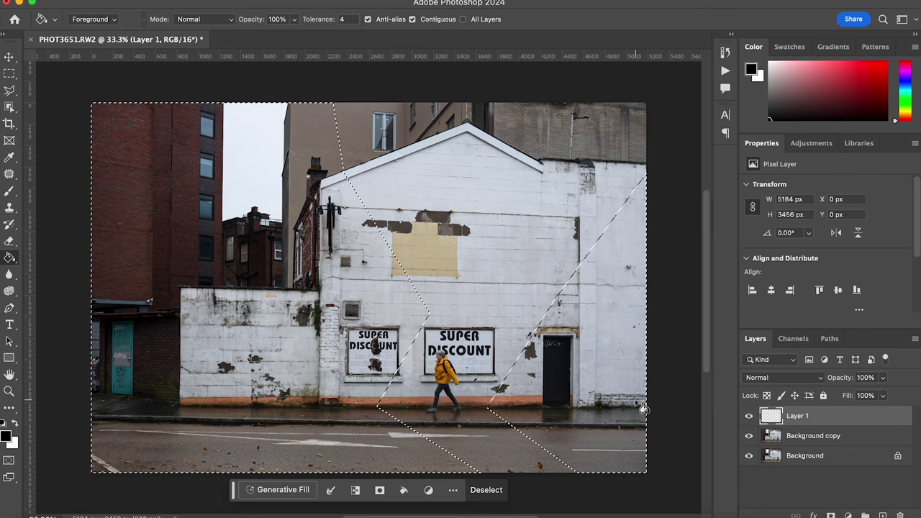
left_click(547, 387)
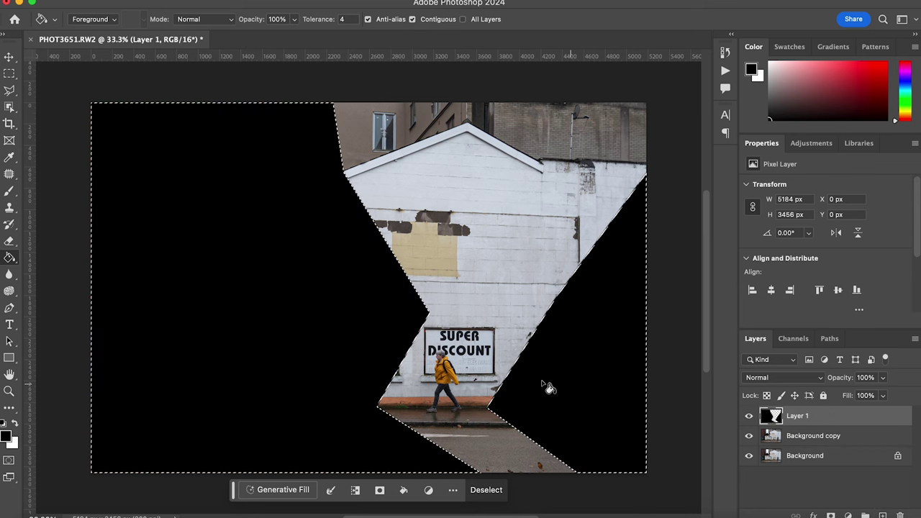
left_click(9, 73)
left_click(153, 120)
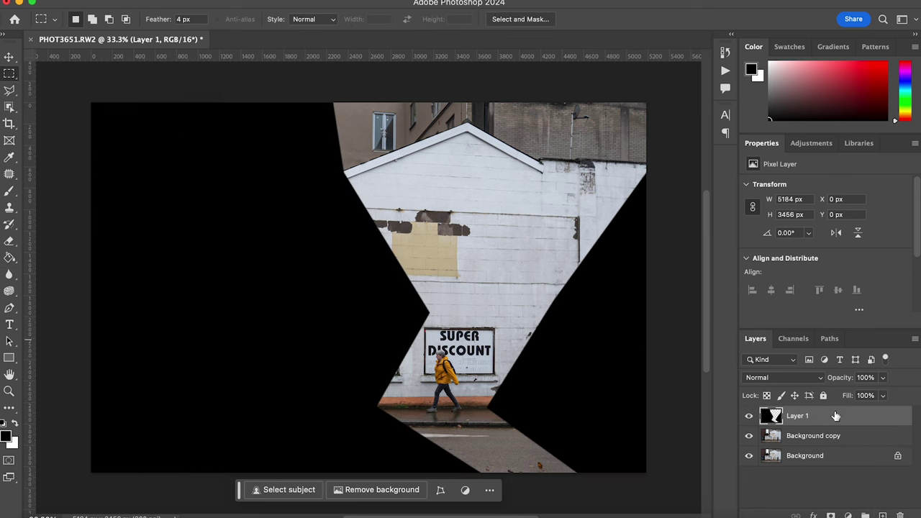
- Set the black layer to Normal blend mode at about 33% opacity
left_click(882, 377)
left_click_drag(884, 395, 861, 396)
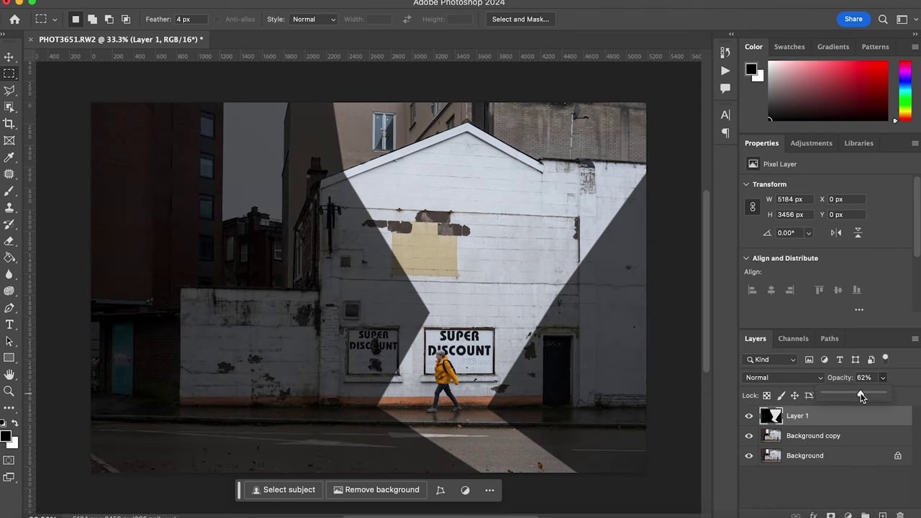
left_click(809, 377)
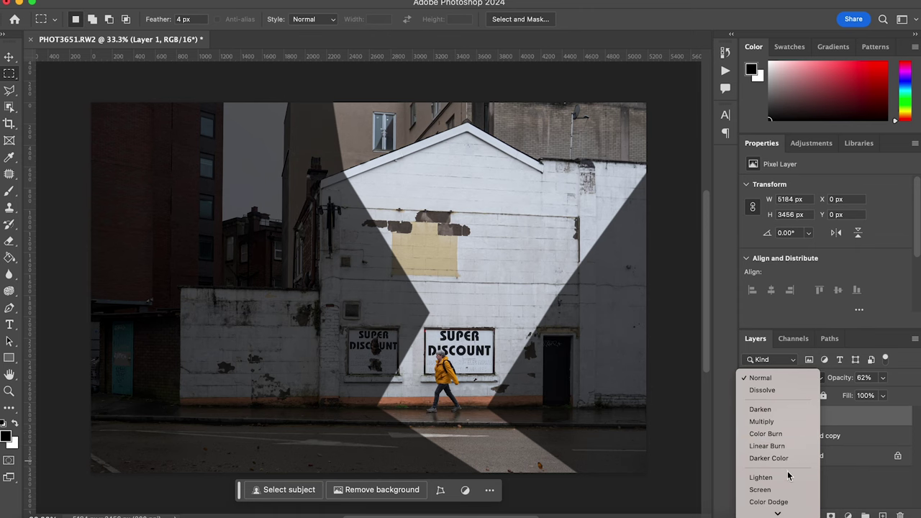
scroll(784, 497, "down", 5)
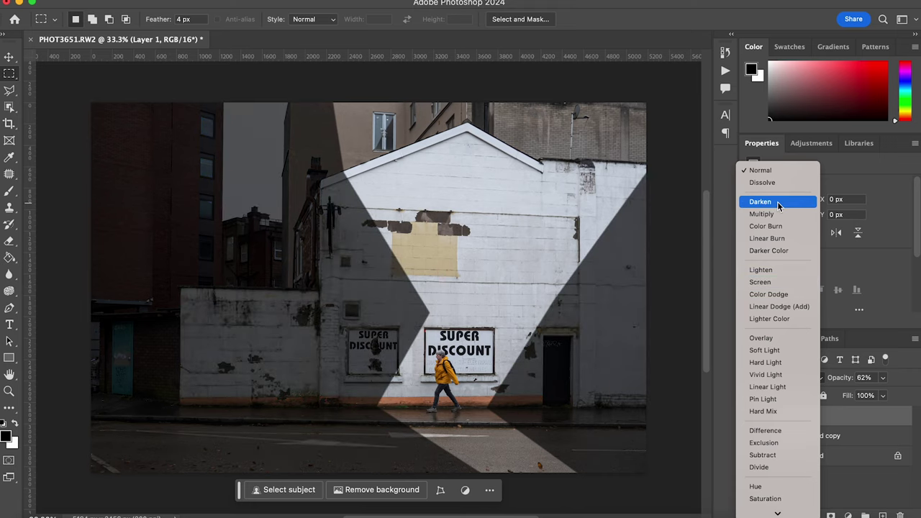
left_click(779, 171)
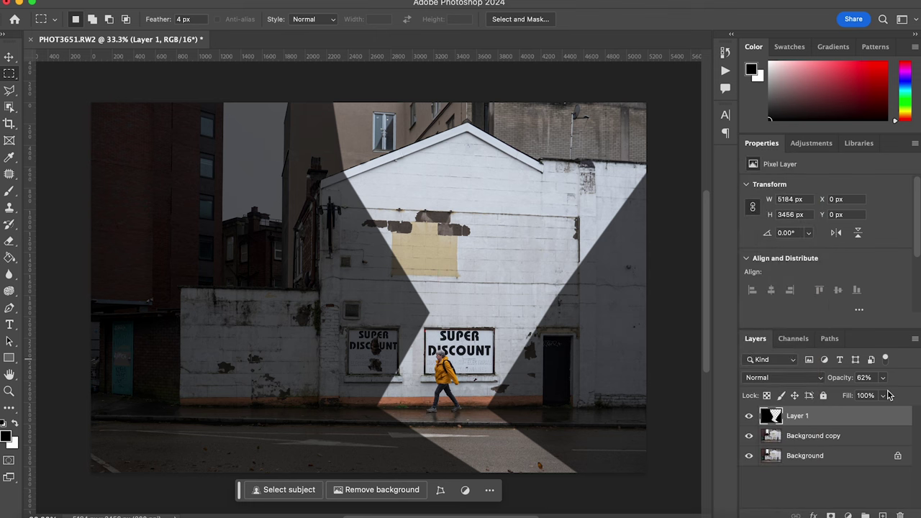
left_click(884, 378)
left_click_drag(860, 394, 871, 395)
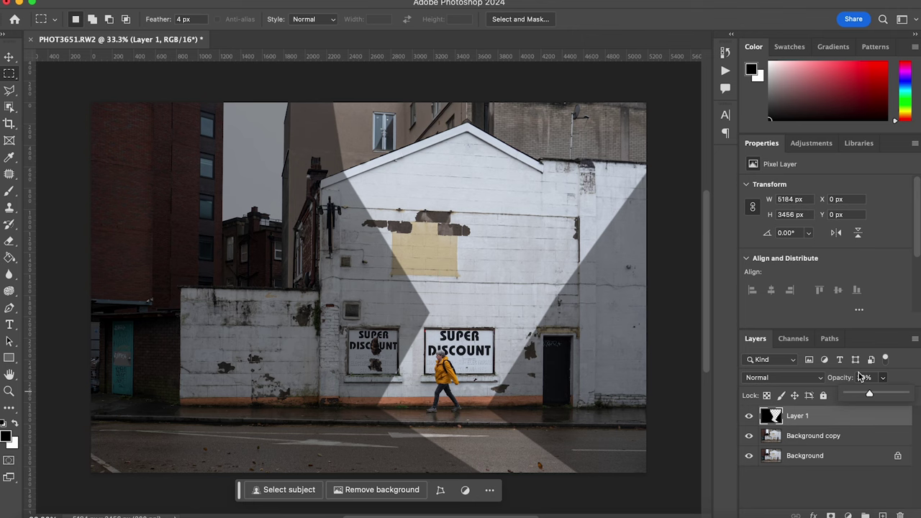
- Apply a steep S-shaped Curves adjustment and mark a slightly smaller central crop area
mouse_move(206, 22)
left_click(350, 43)
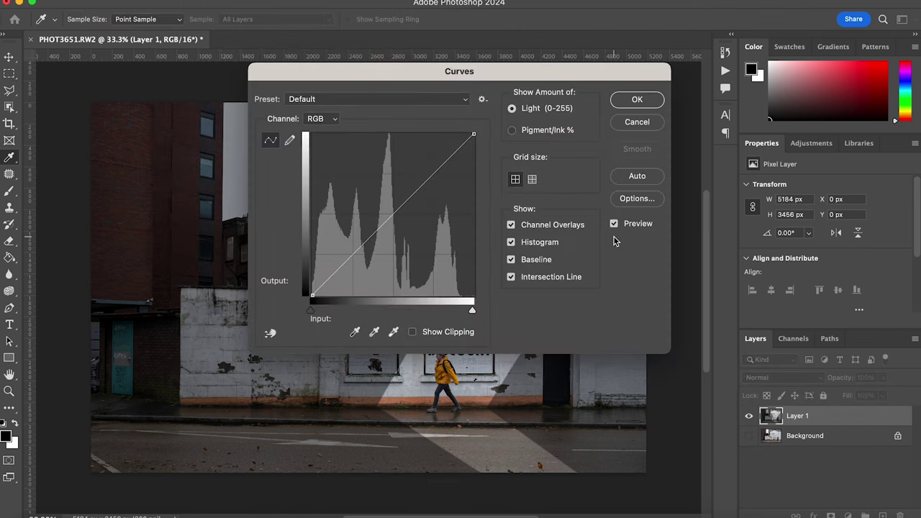
left_click_drag(414, 71, 716, 54)
left_click_drag(644, 244, 671, 251)
left_click_drag(697, 203, 732, 137)
left_click_drag(670, 254, 688, 242)
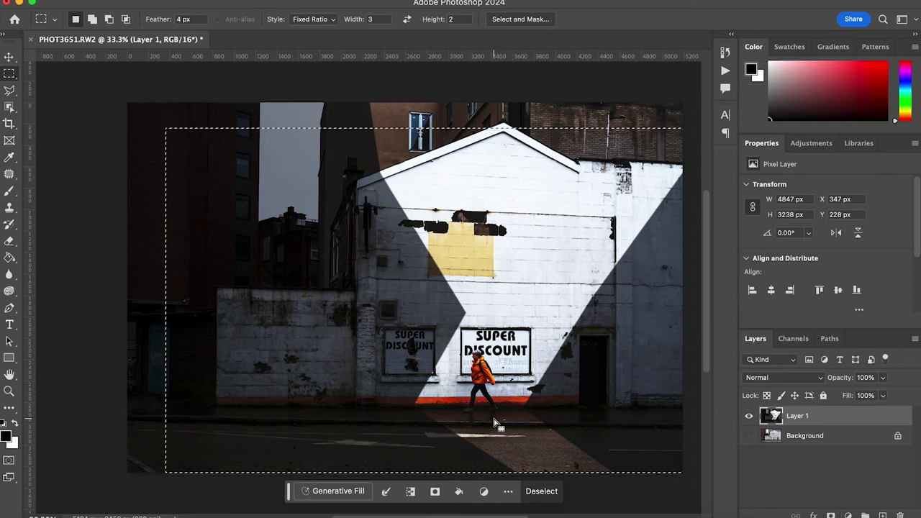
left_click_drag(494, 421, 495, 414)
left_click(176, 0)
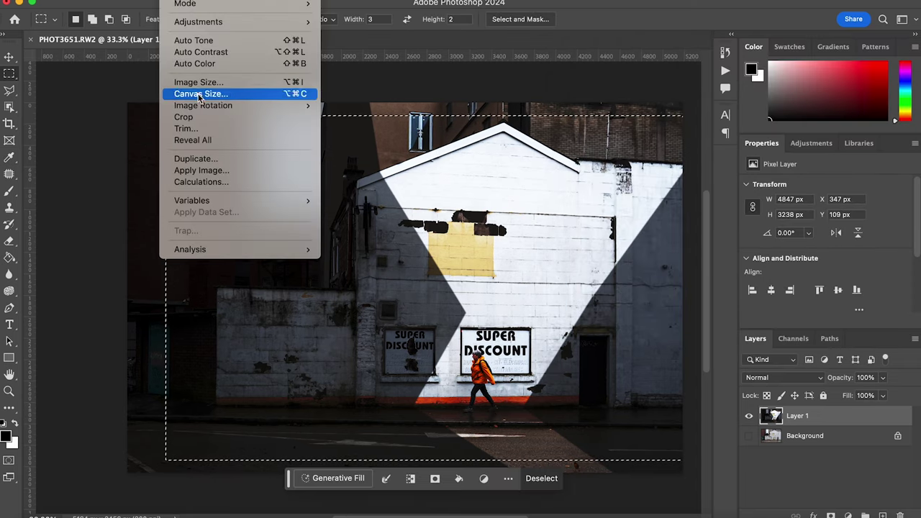
- Crop the wall image to a fixed 3:2 selection and deselect
left_click(196, 117)
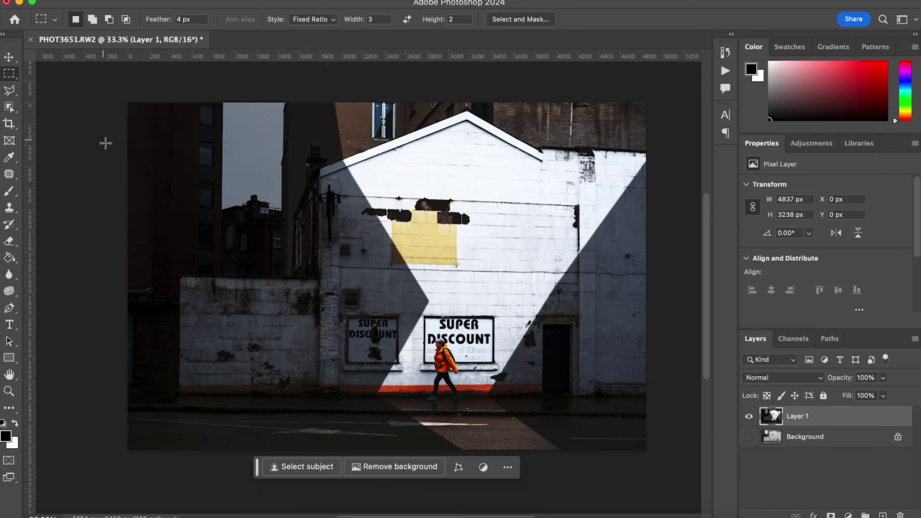
left_click_drag(655, 448, 141, 118)
left_click(176, 0)
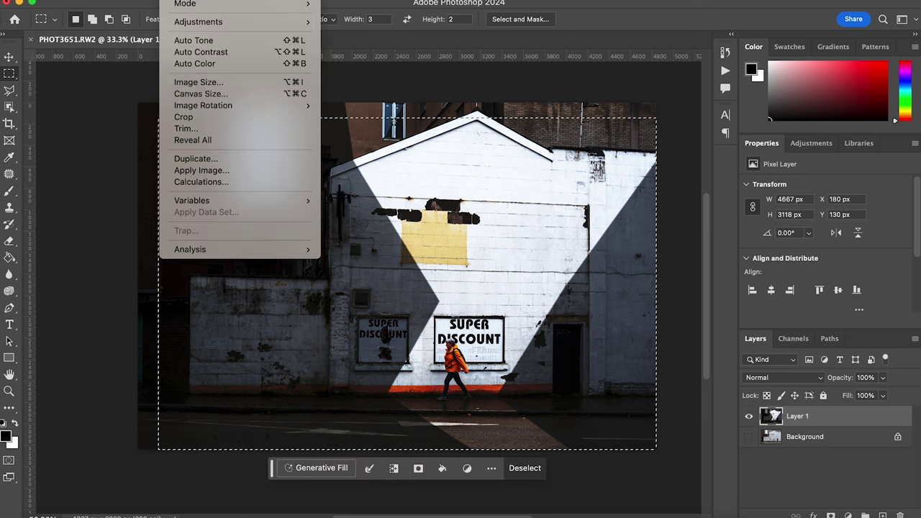
left_click(202, 115)
left_click(668, 272)
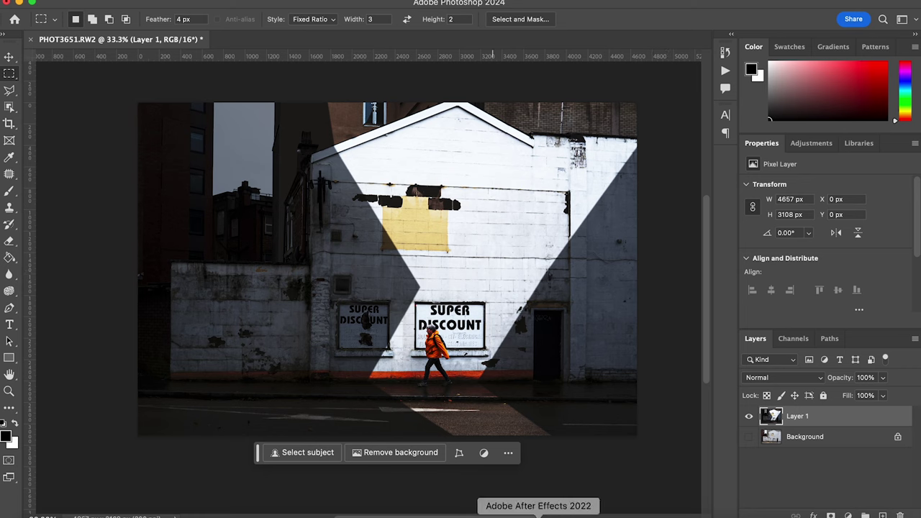
- Open PHOT3659.RW2 in Camera Raw and raise its Exposure and Offset Y
left_click(497, 509)
scroll(471, 436, "down", 5)
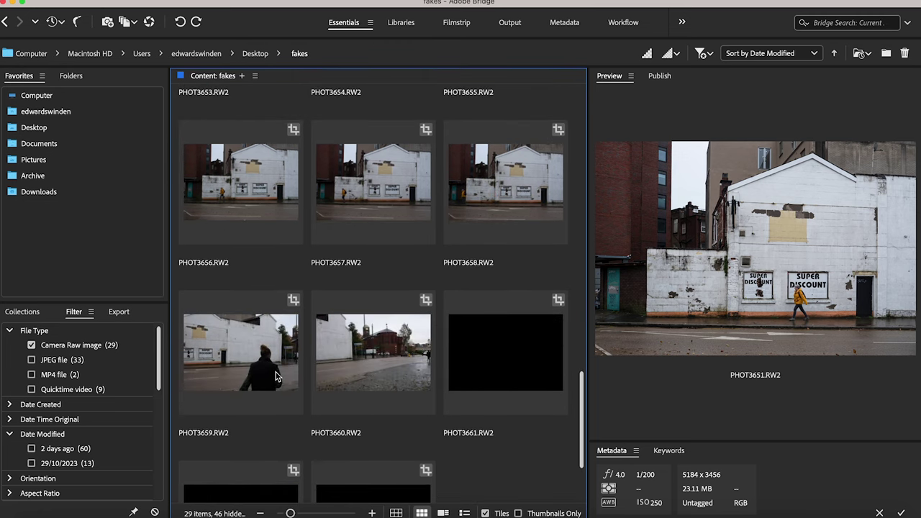
double_click(259, 291)
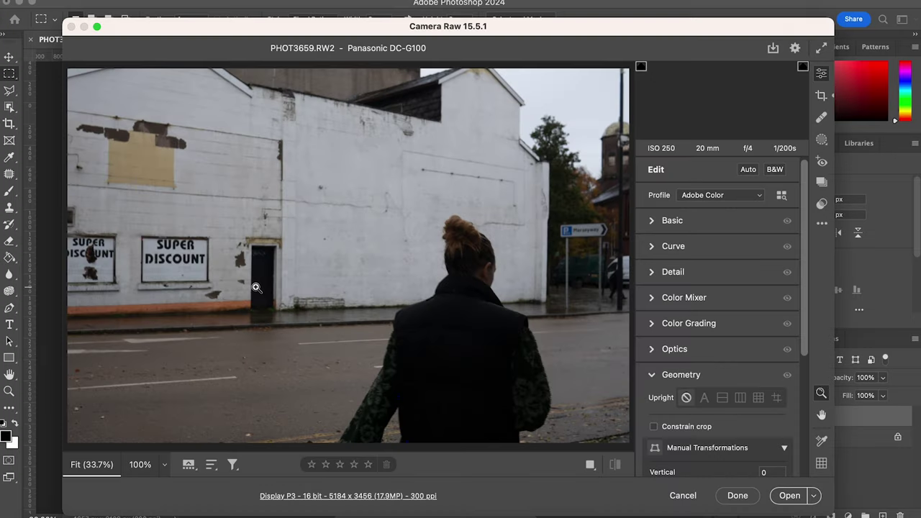
left_click(653, 221)
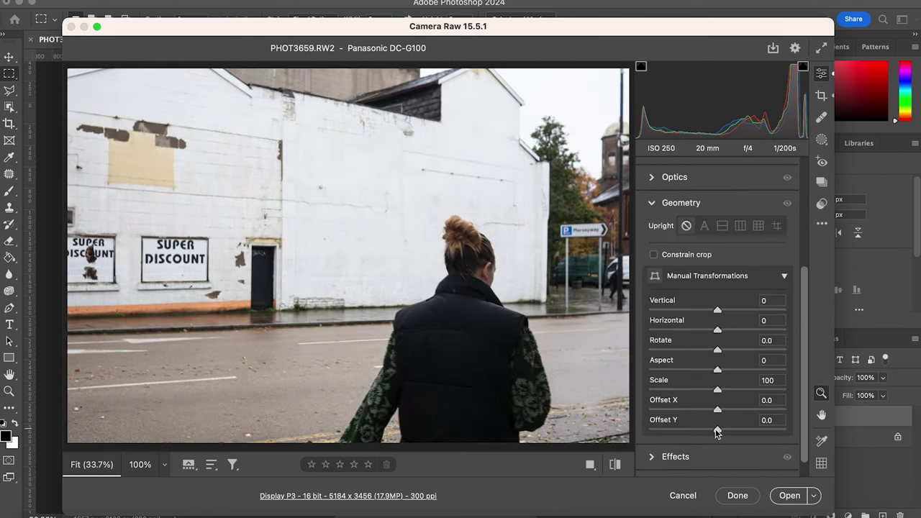
left_click_drag(718, 429, 723, 430)
- Open the woman photo, Object-Select her plus her sleeve, copy, and return to PHOT3651.RW2
left_click(790, 496)
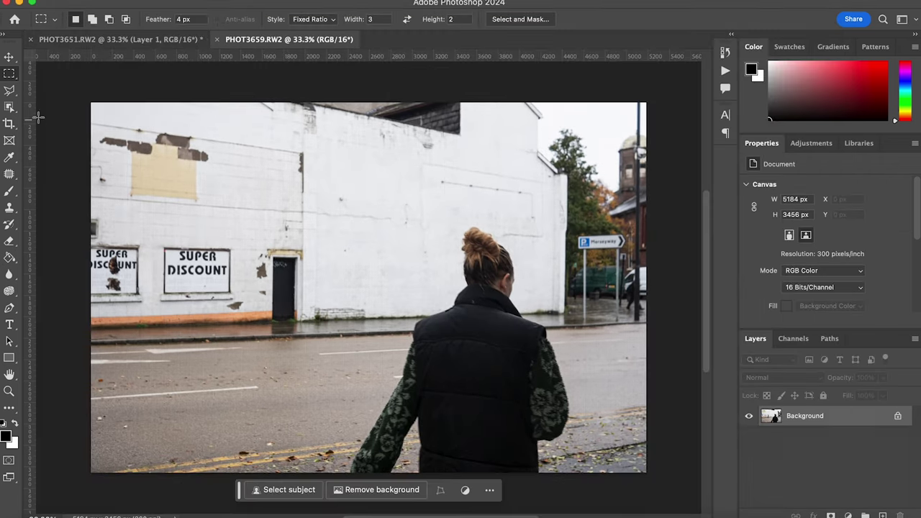
key("w")
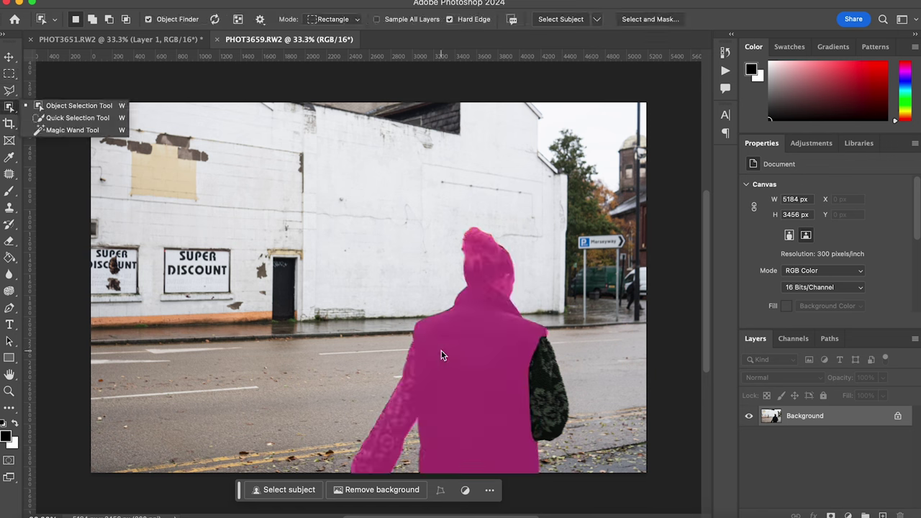
left_click(441, 350)
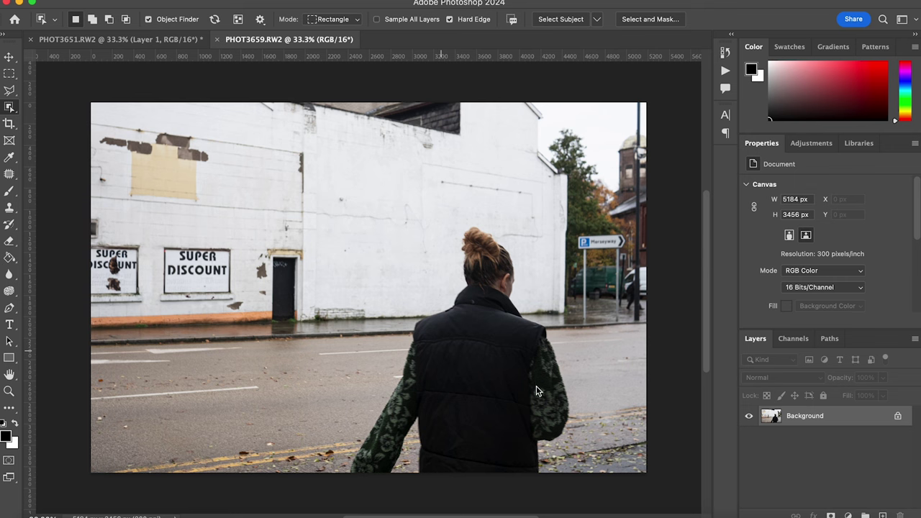
key("shift")
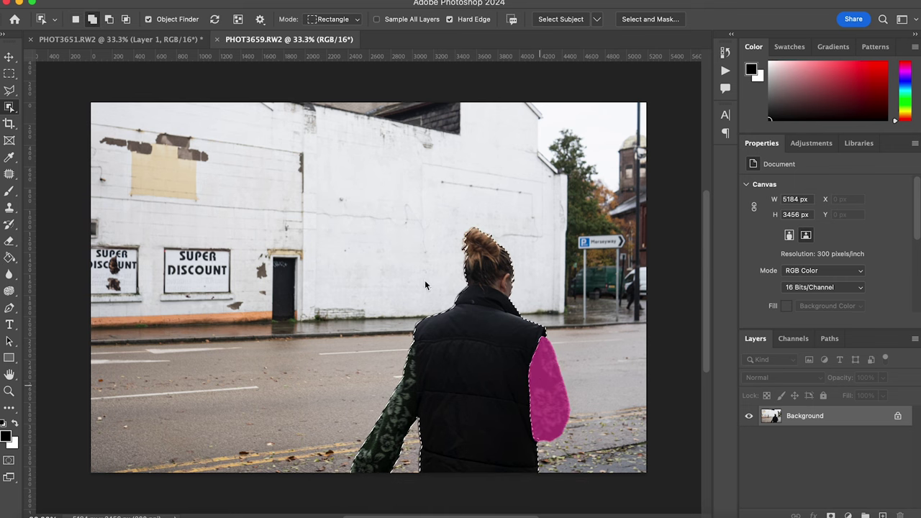
left_click(155, 0)
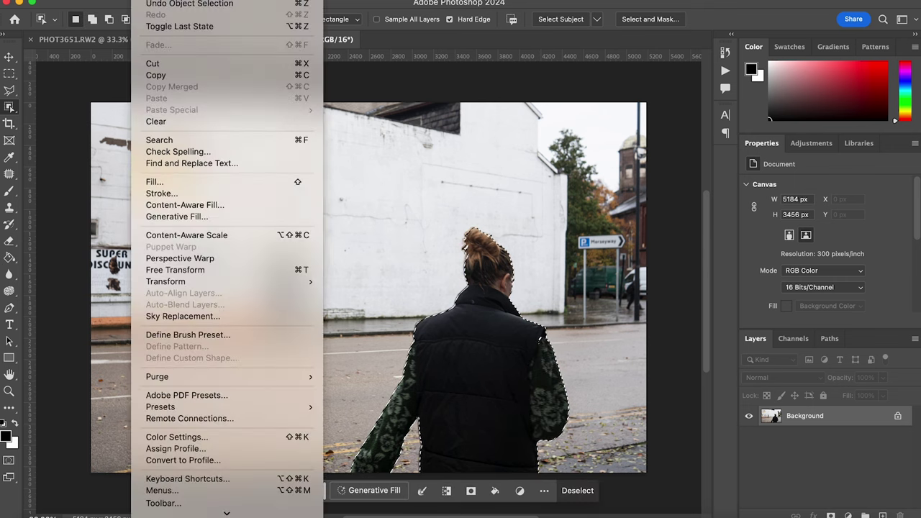
left_click(98, 43)
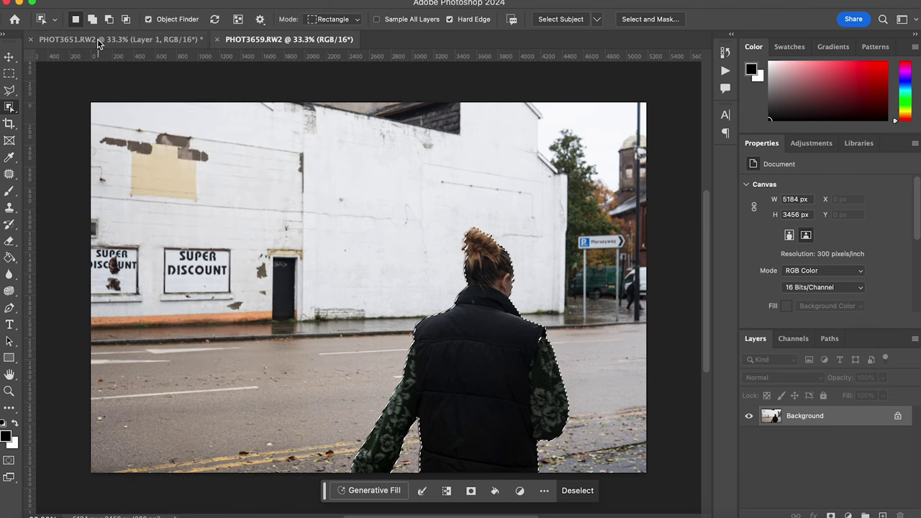
left_click(98, 41)
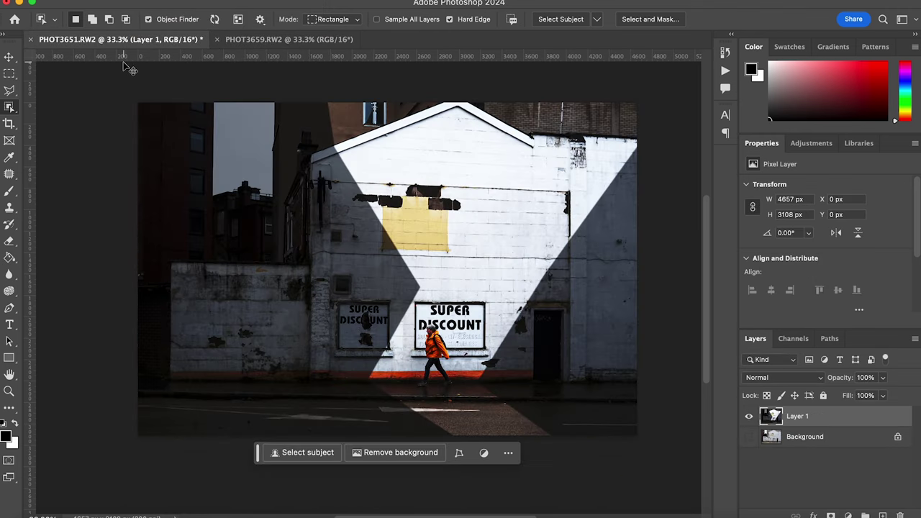
- Paste the woman as Layer 2 and move her to the lower left
key("ctrl+v")
left_click(9, 57)
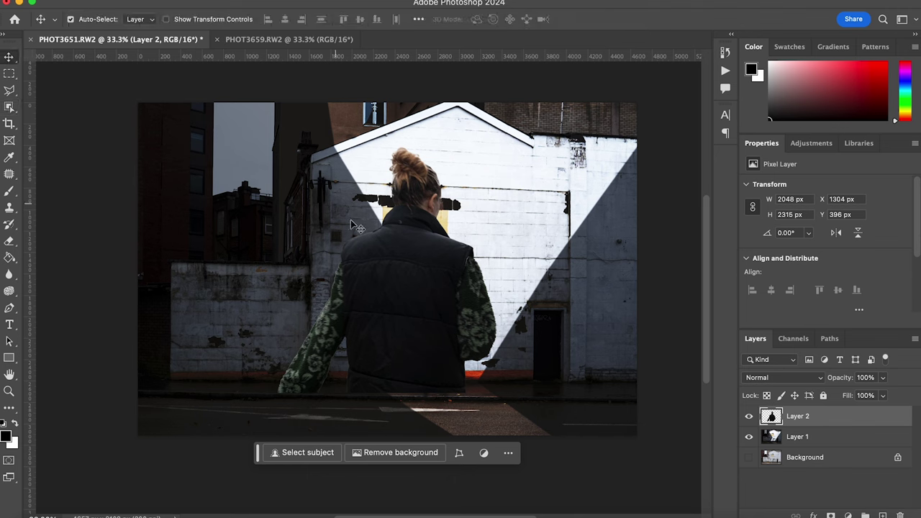
left_click_drag(391, 281, 294, 323)
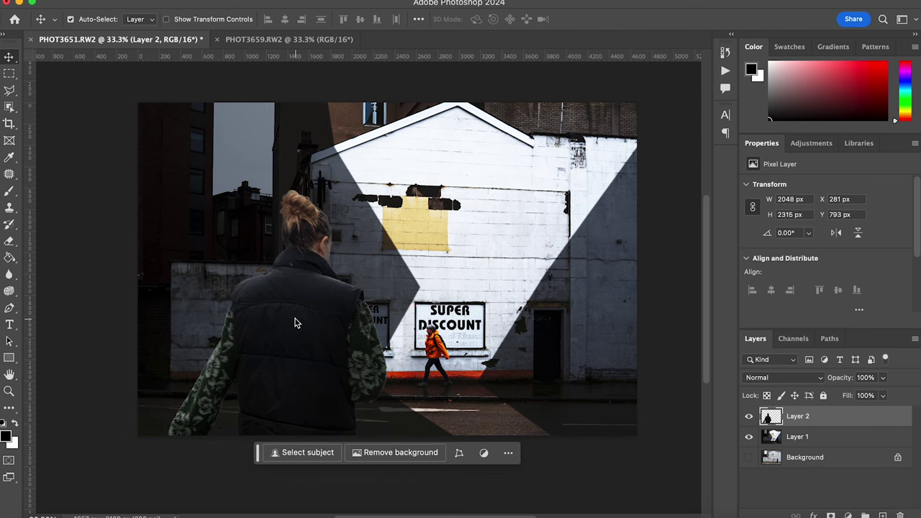
- Give the woman a contrasty S-curve with brighter highlights and deeper shadows in Curves
left_click(179, 0)
mouse_move(288, 22)
left_click(363, 42)
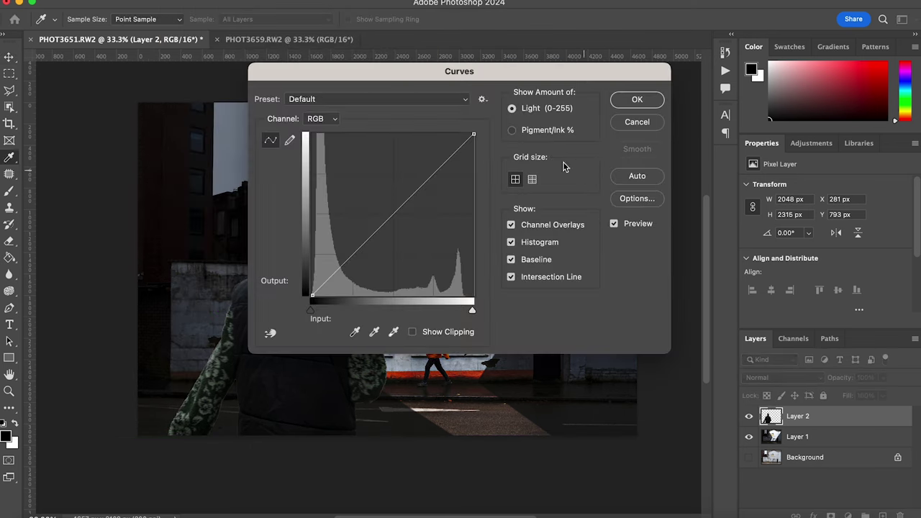
left_click_drag(448, 157, 422, 141)
left_click_drag(427, 76, 684, 61)
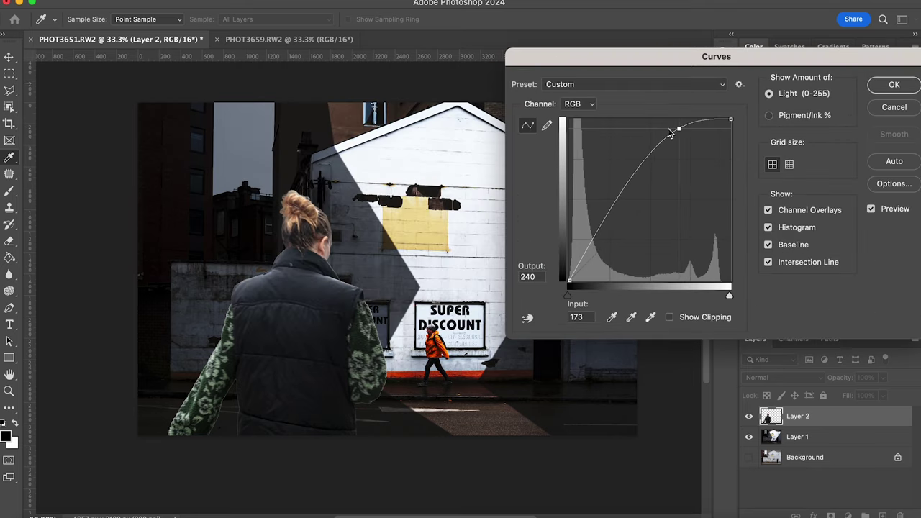
left_click(621, 180)
left_click_drag(584, 253, 585, 263)
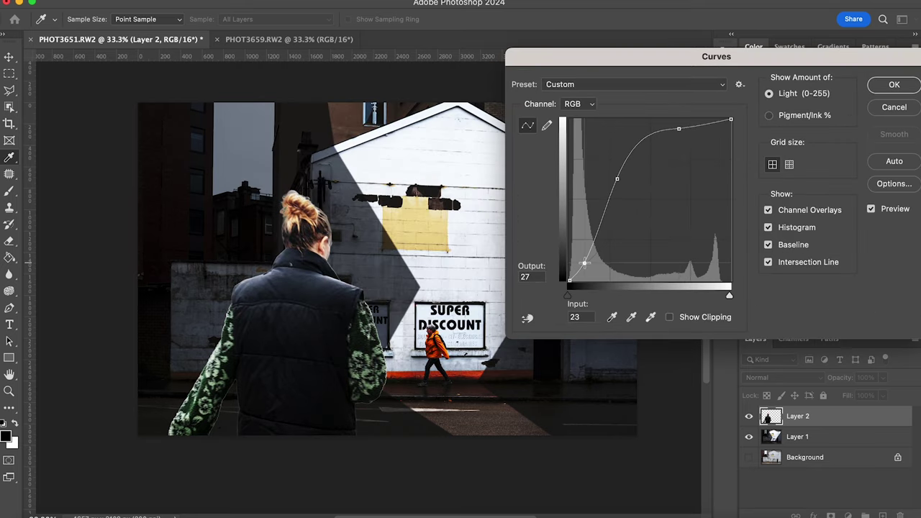
left_click(893, 85)
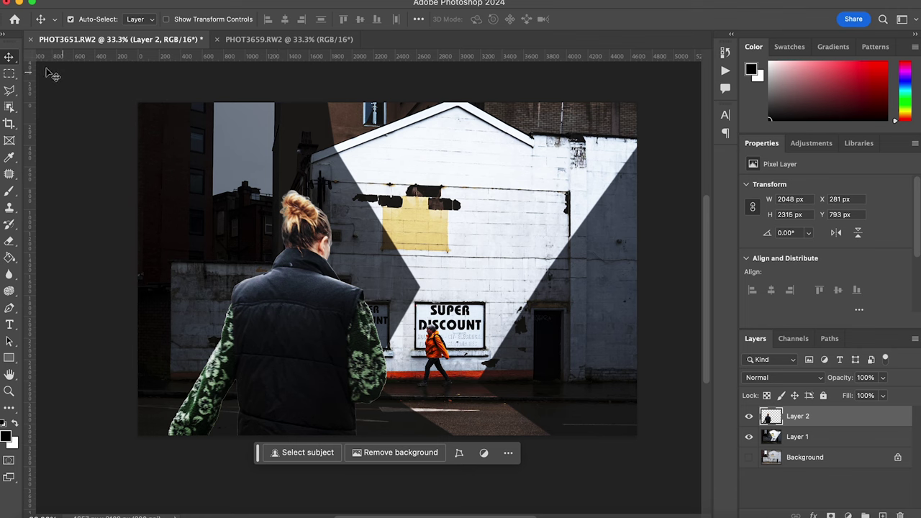
- Shift the woman further left, then quick-select and brighten the top-left sky patch
left_click_drag(288, 309, 206, 314)
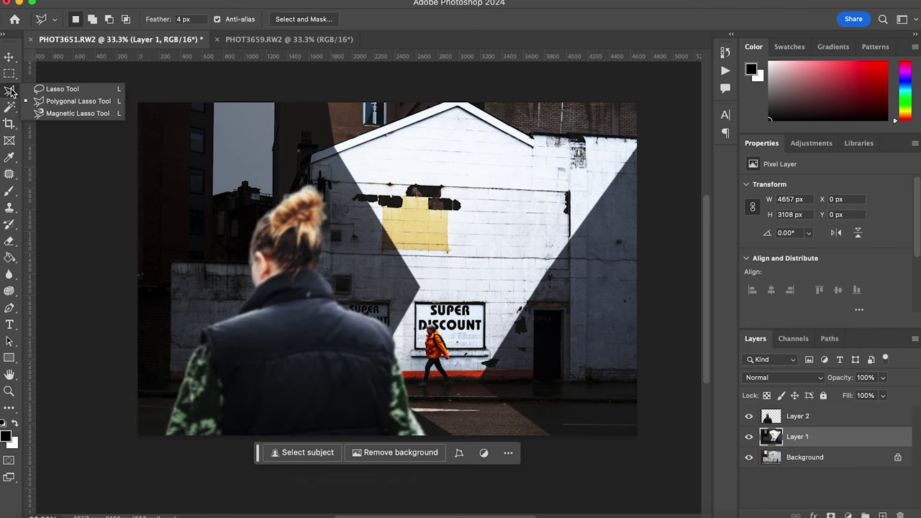
left_click(10, 106)
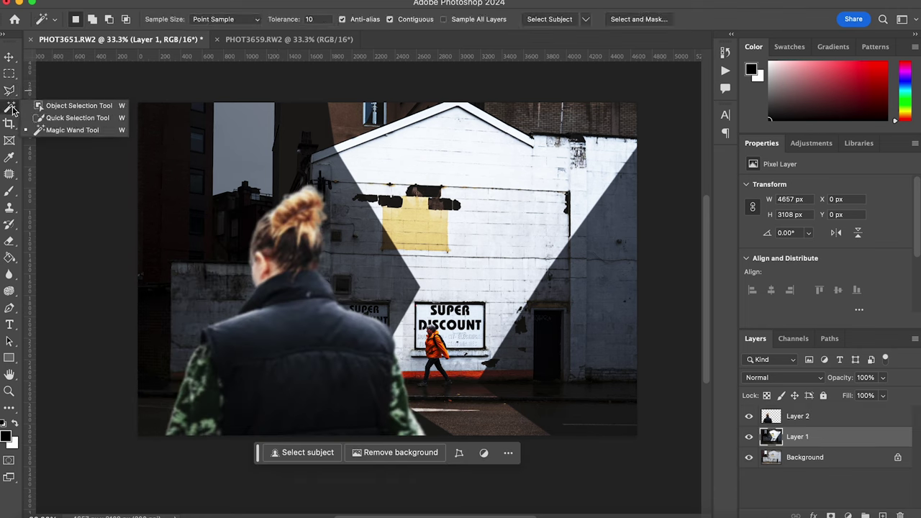
left_click(80, 119)
left_click(257, 144)
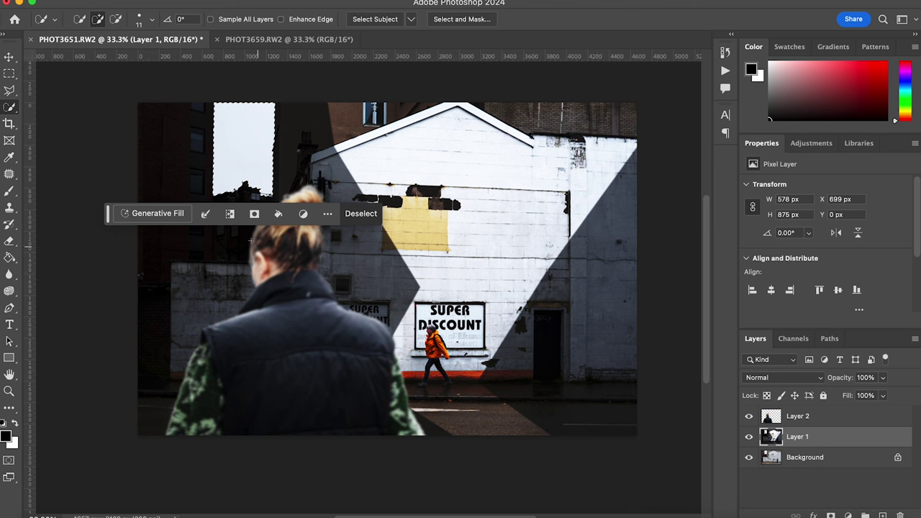
left_click(8, 74)
left_click(183, 170)
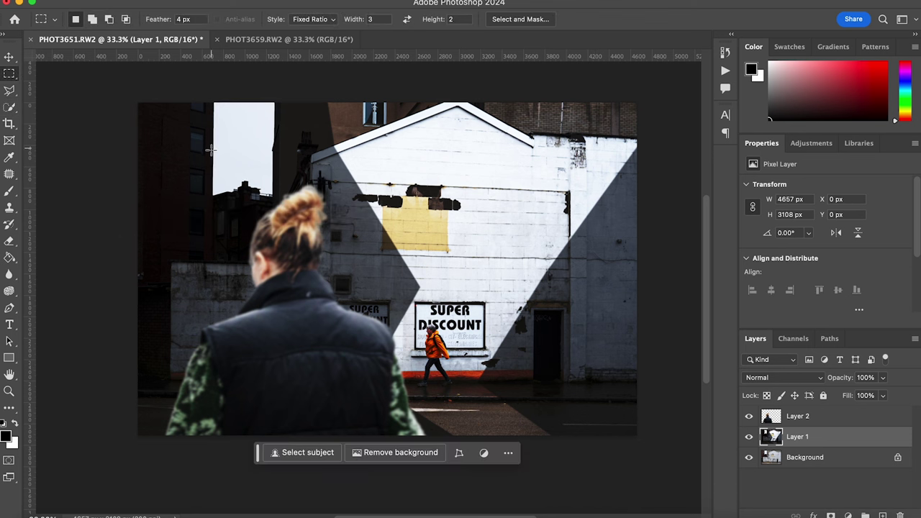
- Crop the composite to a 3:2 frame with the woman in the right foreground
left_click(749, 437)
left_click(749, 437)
mouse_move(586, 436)
left_mouse_down()
mouse_move(122, 116)
mouse_move(120, 125)
left_mouse_up()
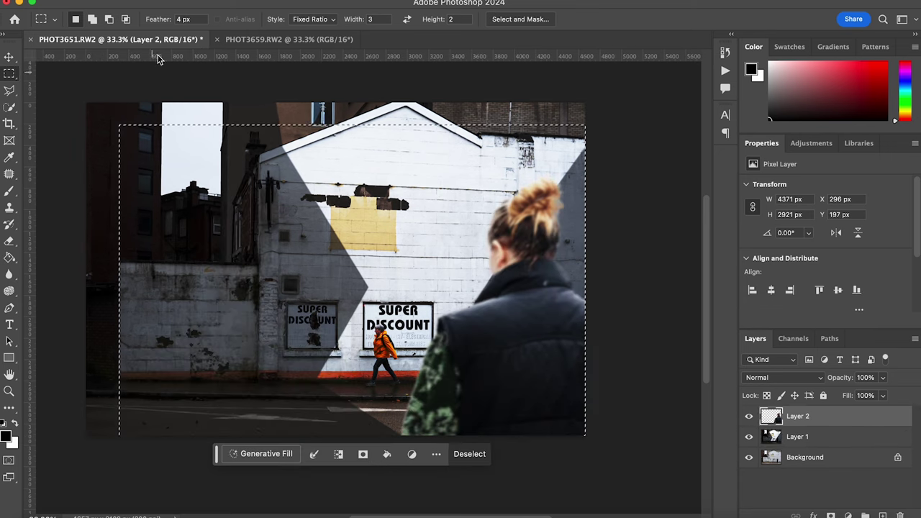
left_click(172, 2)
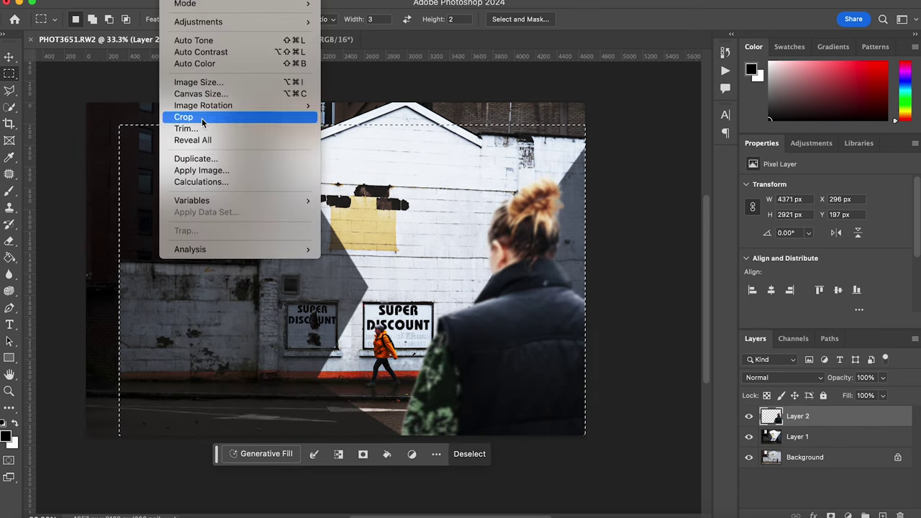
left_click(188, 118)
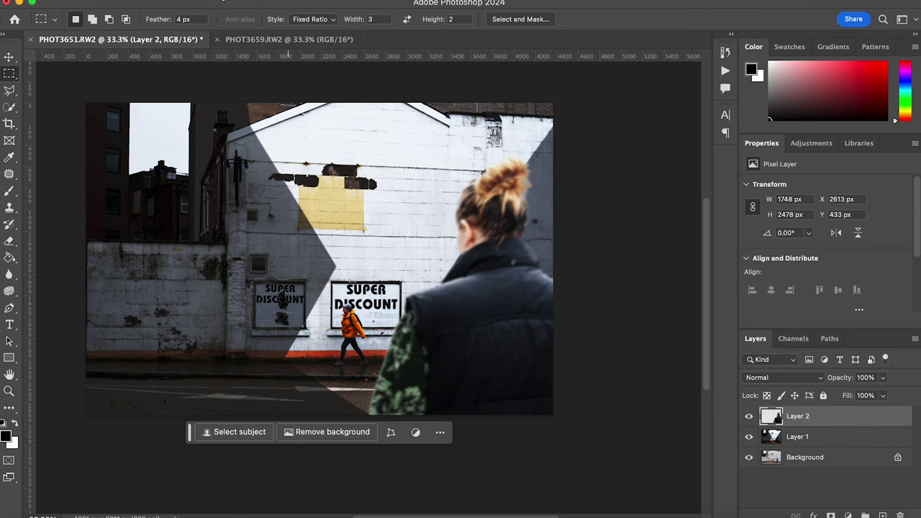
- Flatten all layers into a single image
left_click(198, 2)
left_click(251, 471)
left_click(173, 1)
- Darken the image with a Curves adjustment lowering the shadows and midtones
mouse_move(226, 25)
left_click(353, 45)
left_click_drag(461, 71, 714, 201)
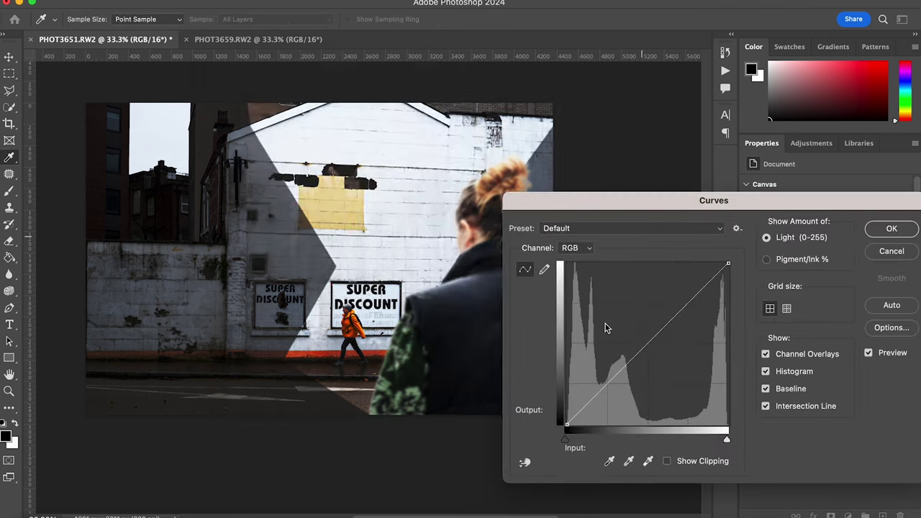
left_click(608, 383)
left_click_drag(595, 396, 595, 418)
left_click_drag(628, 385, 657, 401)
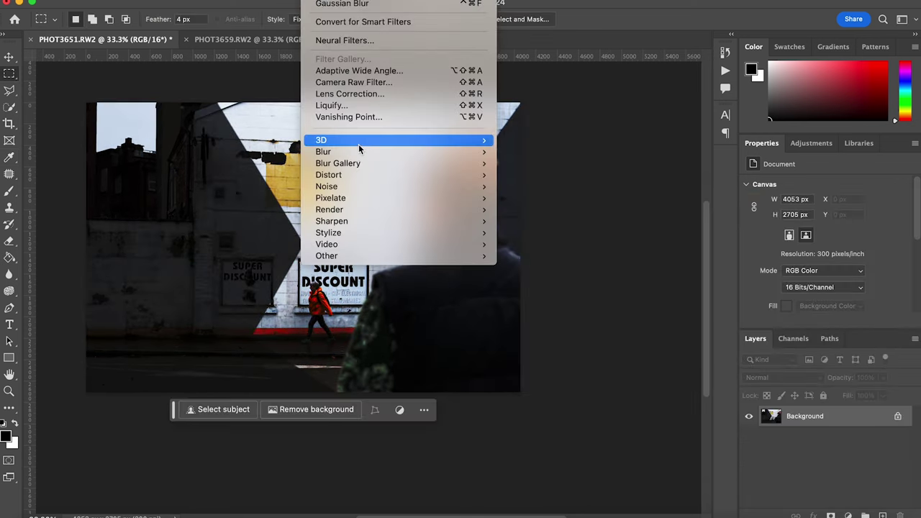
- Add monochromatic noise at an amount of about 33 for grain
mouse_move(377, 197)
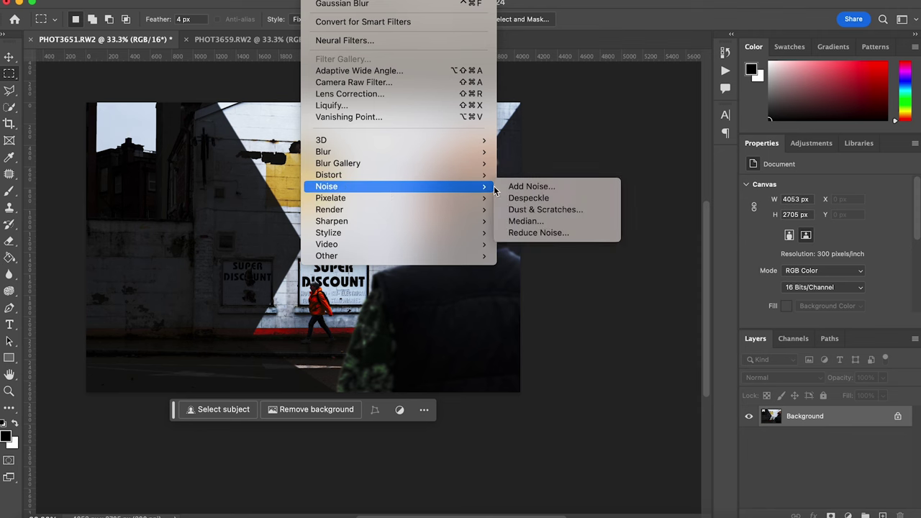
left_click(525, 186)
left_click_drag(372, 265, 372, 267)
left_click(526, 95)
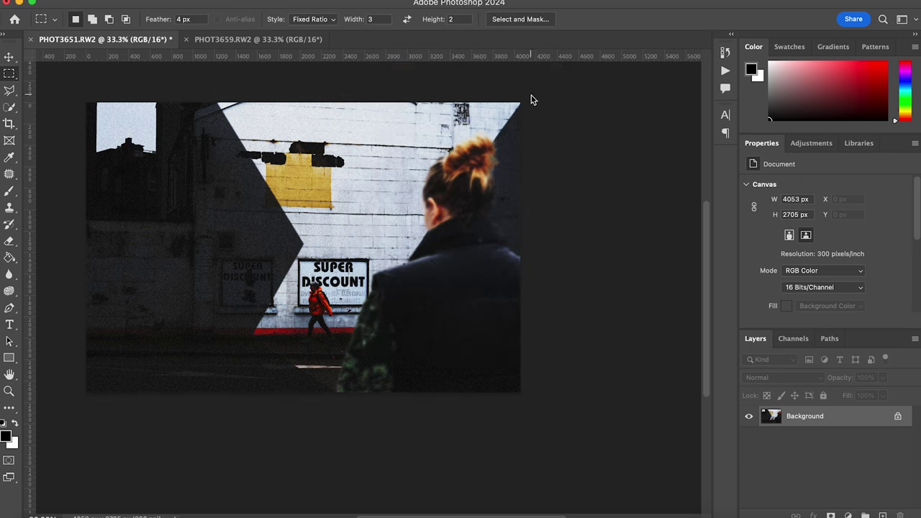
- Play the 'landscape still for ig' action, accepting its Unsharp Mask sharpening settings
left_click(726, 71)
left_click(626, 115)
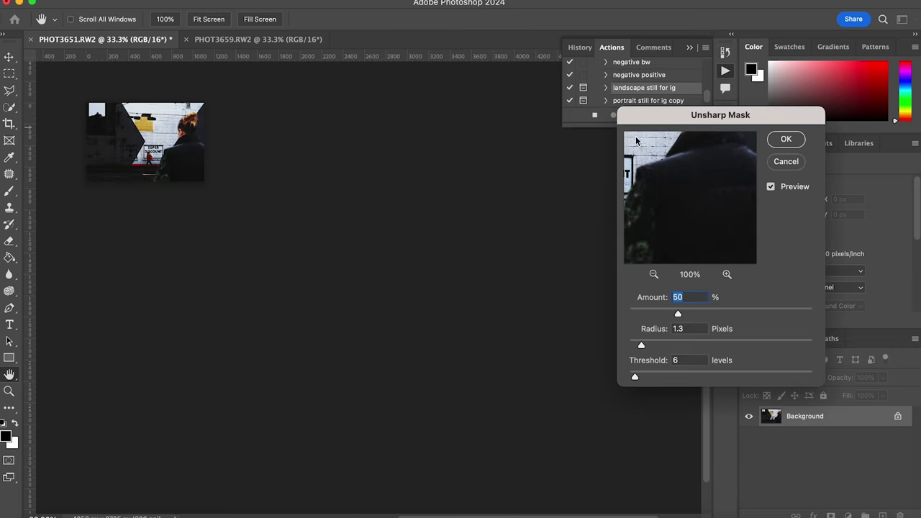
left_click(801, 139)
- At 100% view, burn the left wall's shadows darker to hide the faded signs
left_click(9, 391)
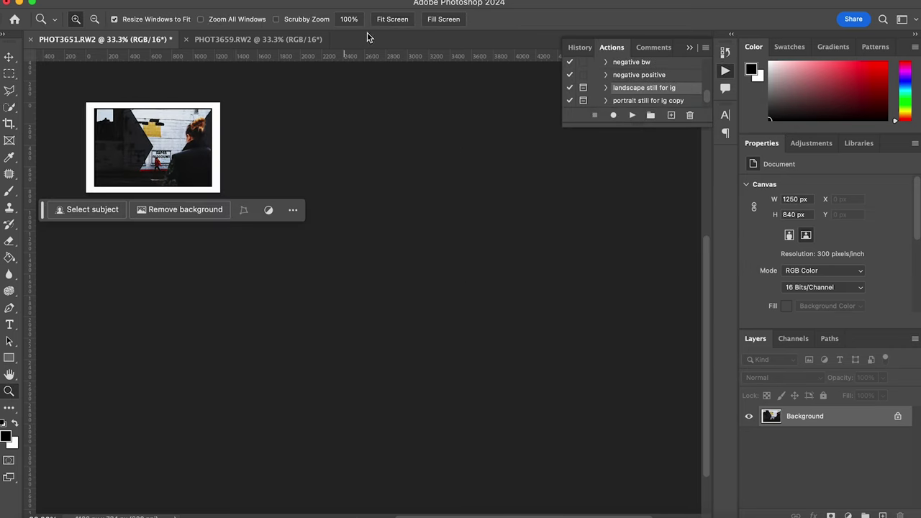
left_click(349, 18)
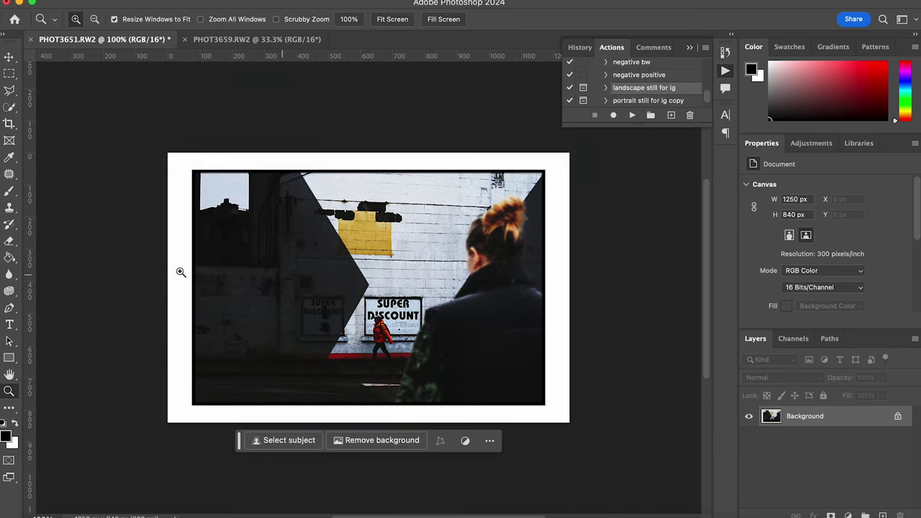
left_click_drag(9, 290, 41, 301)
left_click(41, 301)
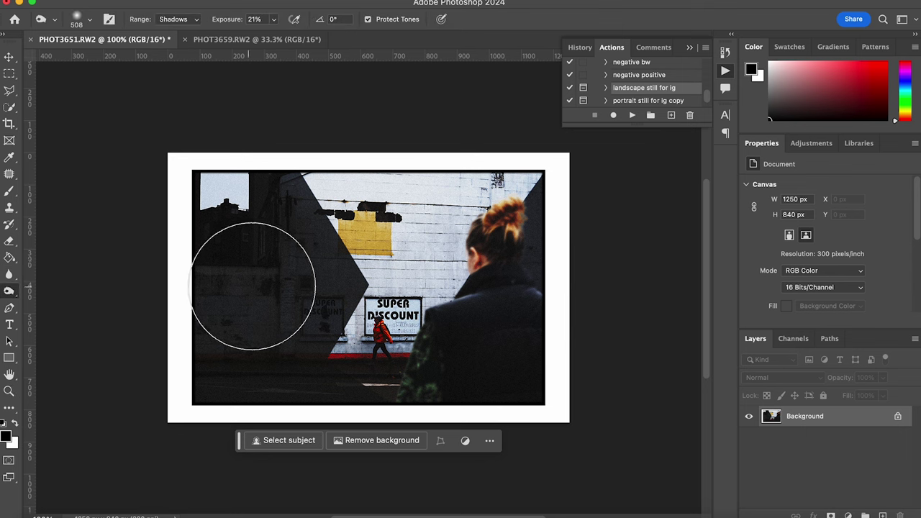
mouse_move(178, 397)
left_mouse_down()
mouse_move(327, 281)
mouse_move(275, 294)
left_mouse_up()
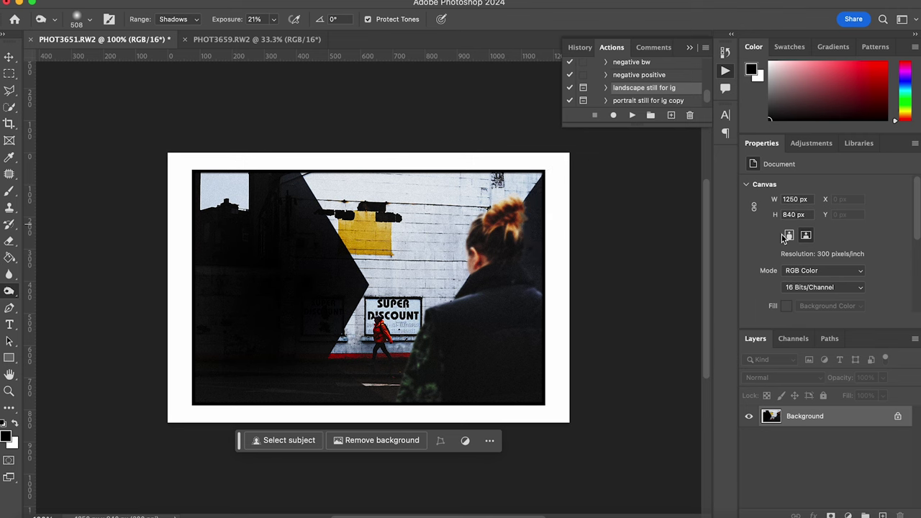
left_click(10, 72)
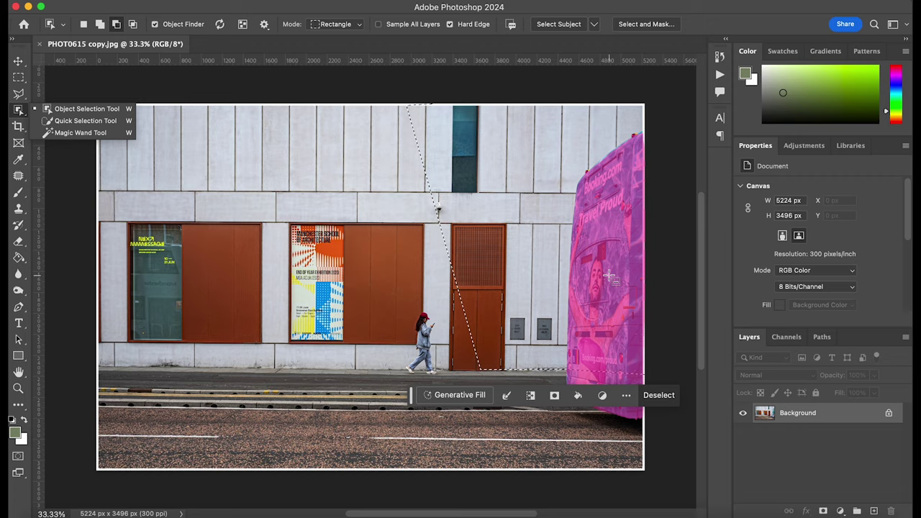
- Draw a Polygonal Lasso selection of the diagonal light beam across the wall
key("l")
left_click(360, 105, "shift")
left_click(215, 369)
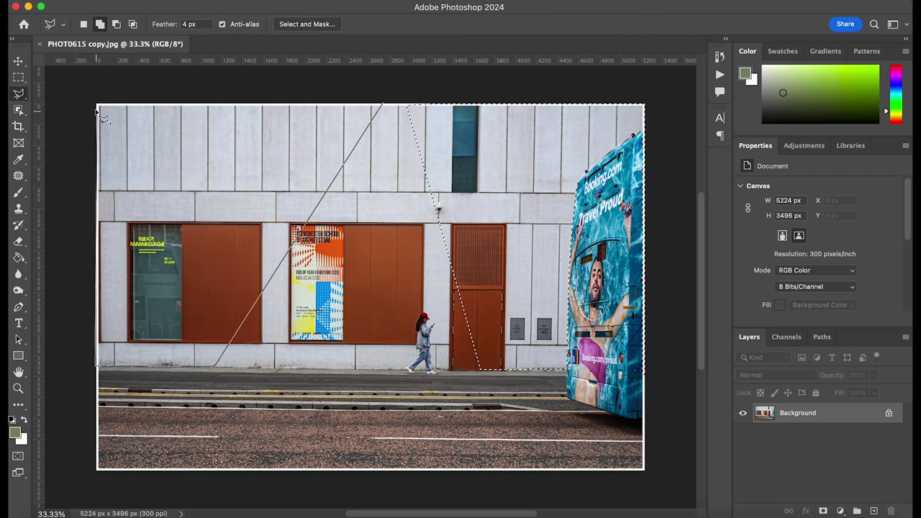
double_click(468, 373)
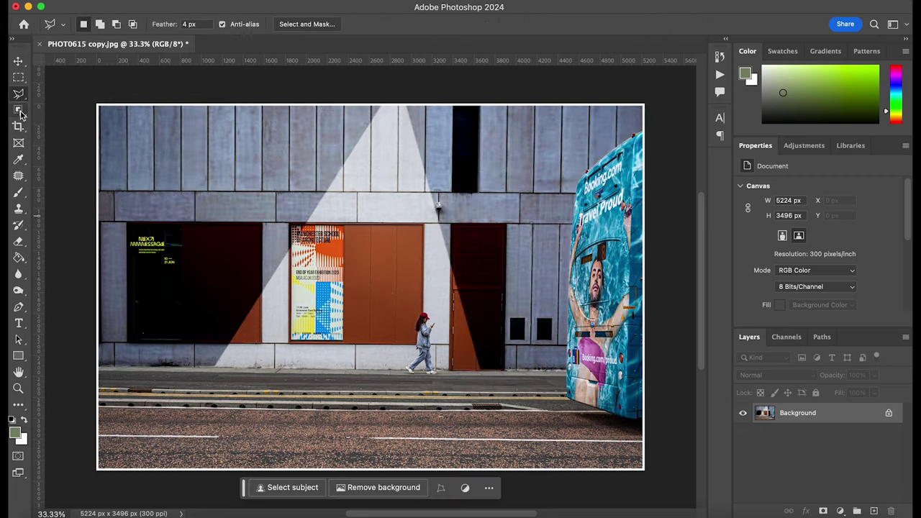